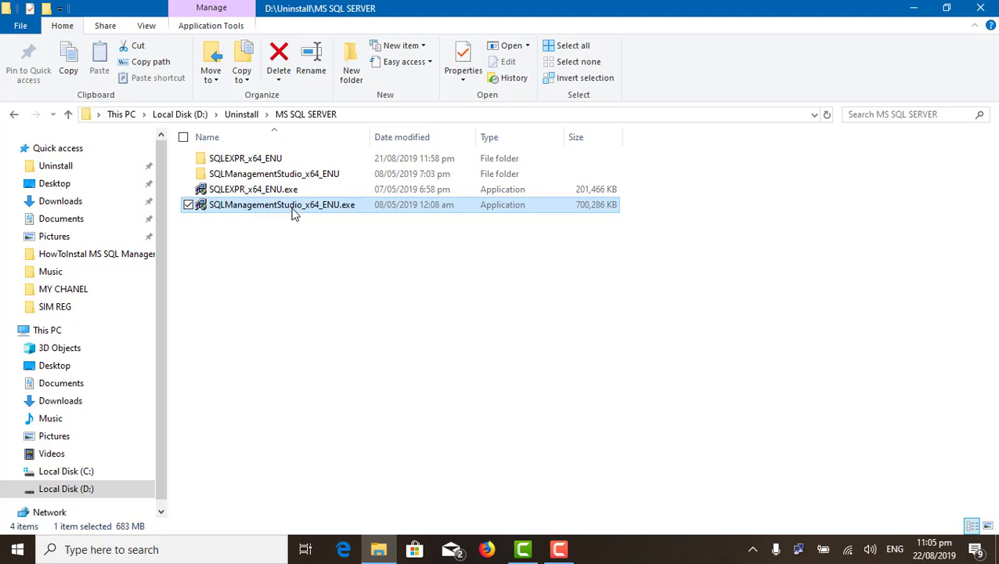
# Step: Run SETUP.EXE from the extracted SQLManagementStudio_x64_ENU folder and start the wizard for a new stand-alone installation or added features
pyautogui.doubleClick(294, 213)
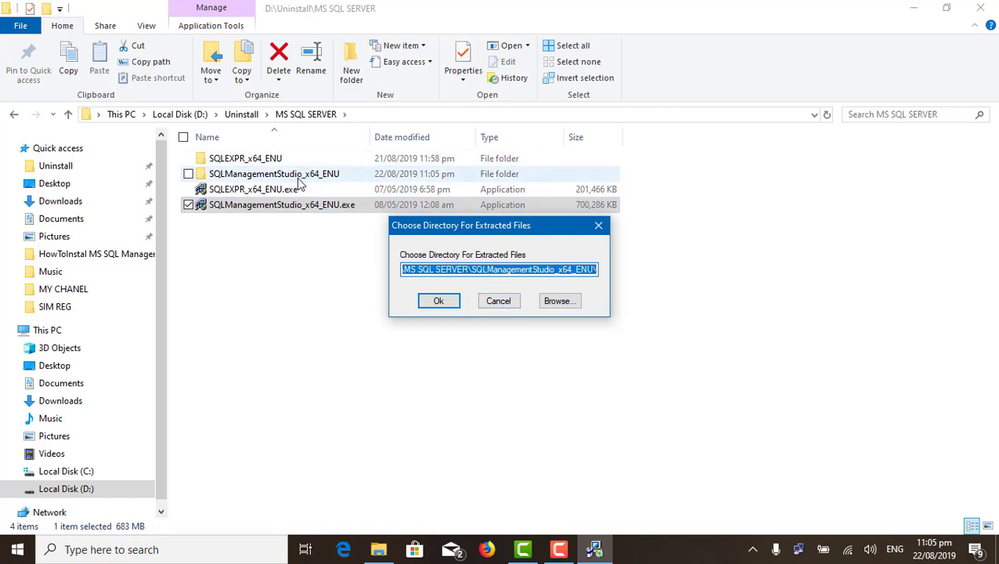
pyautogui.click(499, 301)
pyautogui.doubleClick(315, 177)
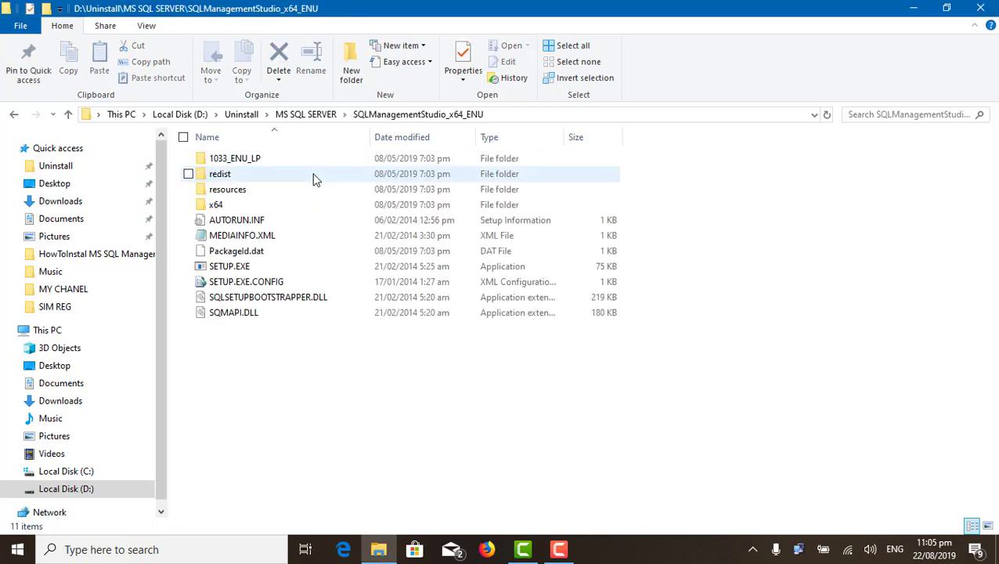
pyautogui.doubleClick(249, 269)
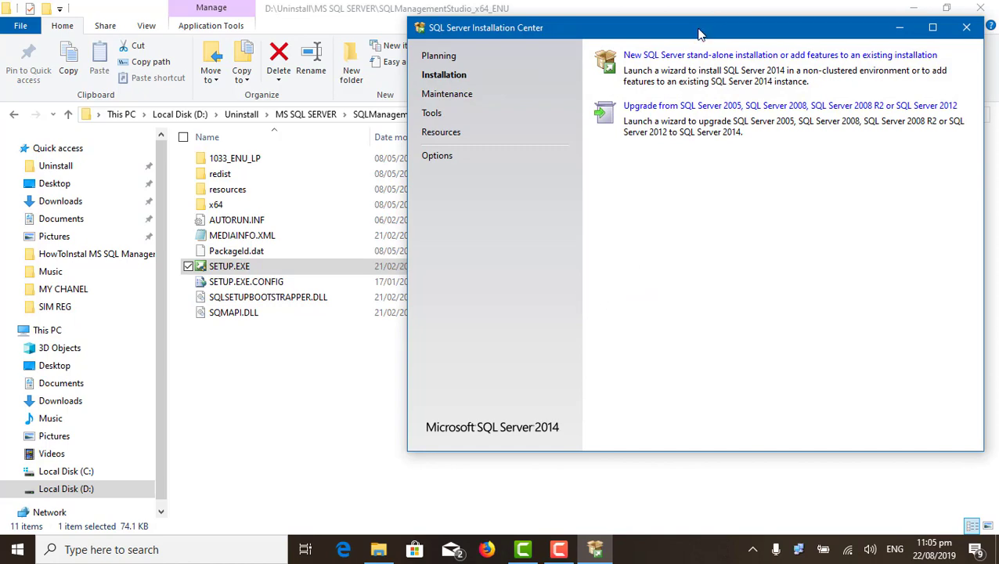
pyautogui.moveTo(697, 32); pyautogui.dragTo(546, 24)
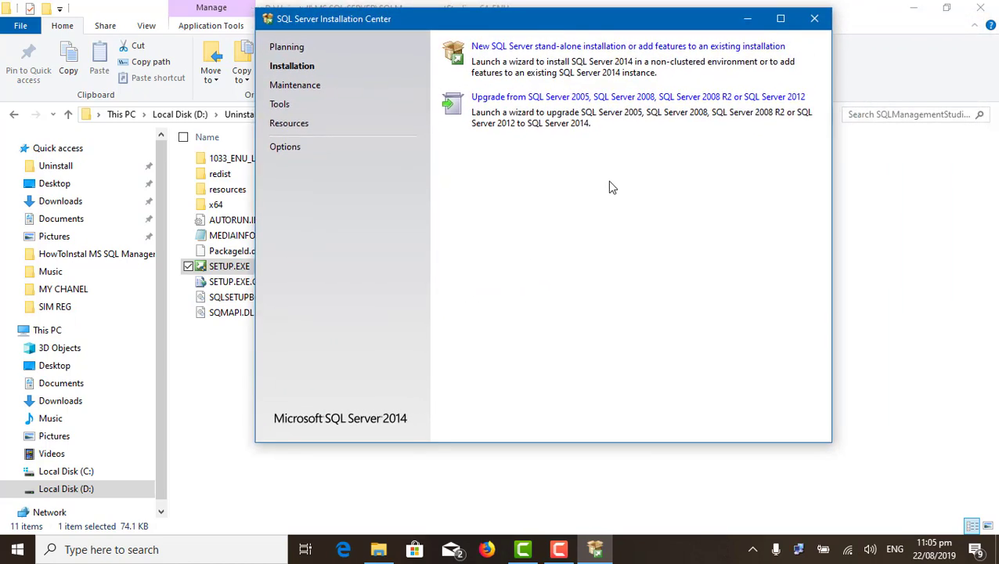
pyautogui.click(500, 47)
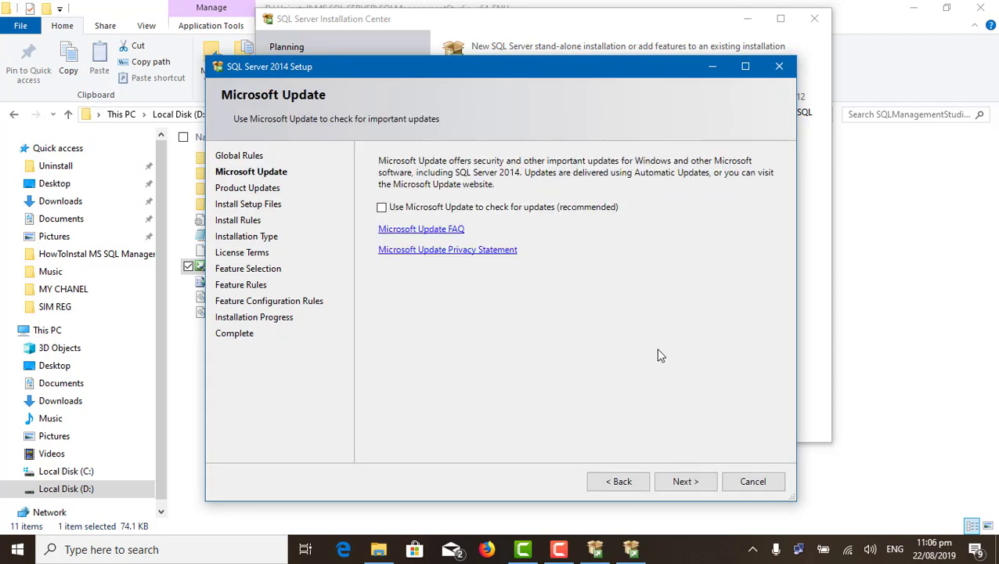
# Step: Exclude SQL Server product updates and choose to add features to the existing MSSQLSERVER instance of SQL Server 2014
pyautogui.click(686, 479)
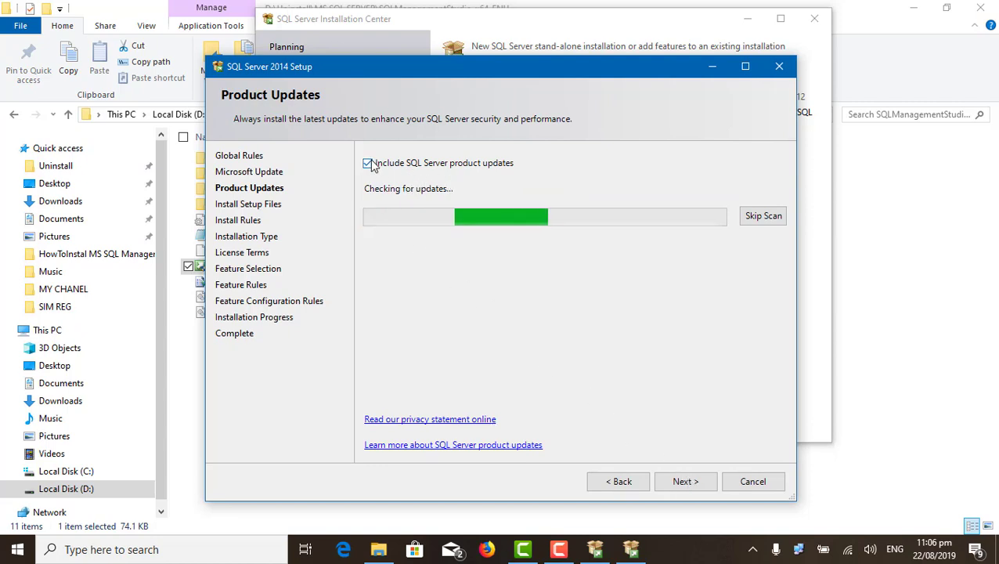
pyautogui.click(369, 164)
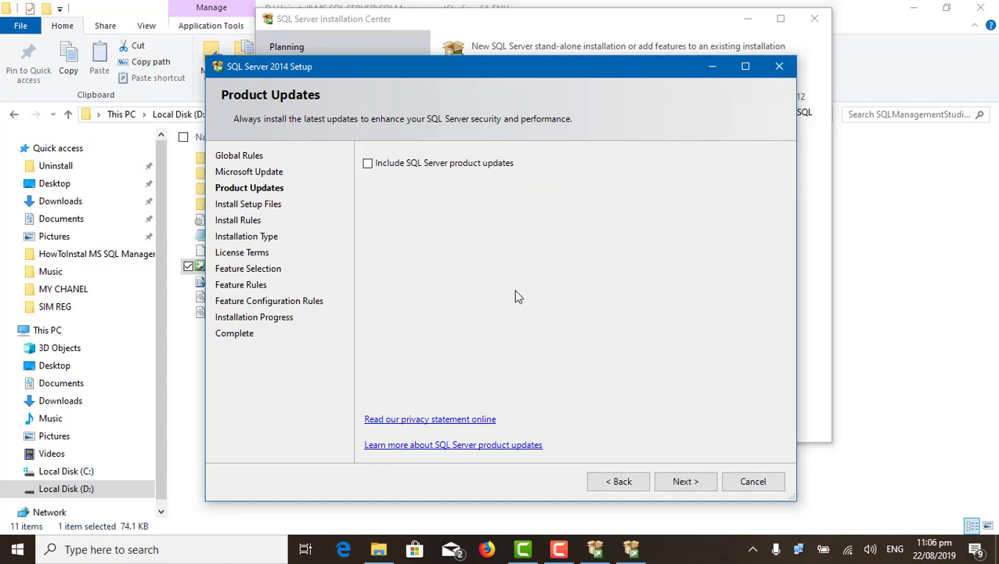
pyautogui.click(687, 480)
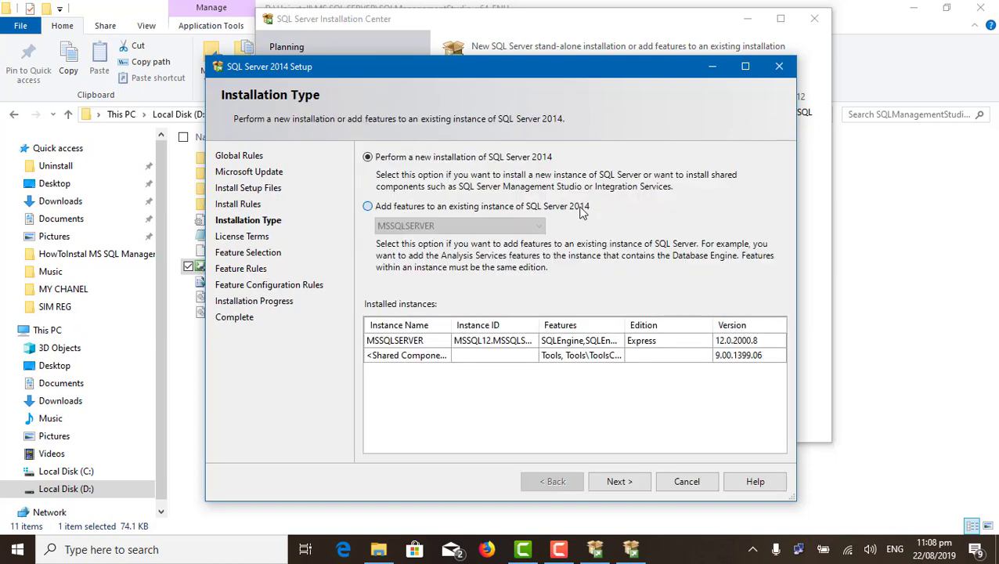
pyautogui.click(582, 208)
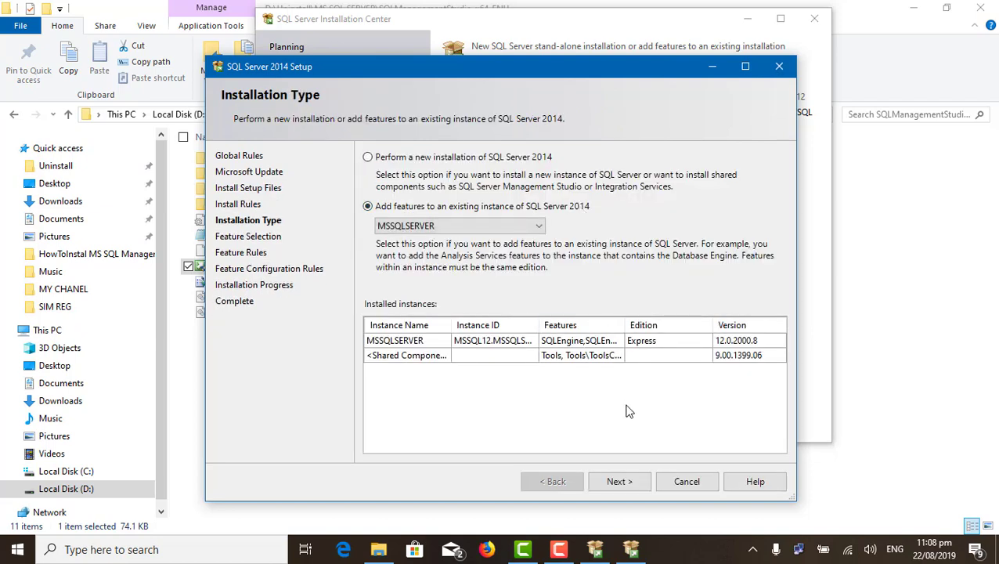
pyautogui.click(620, 482)
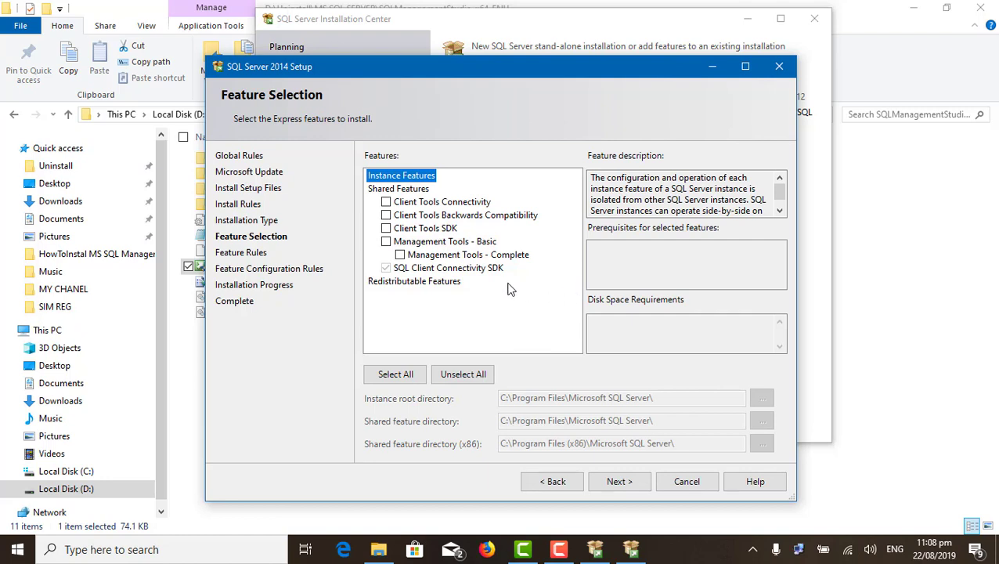
# Step: Select Management Tools - Basic and Complete for installation, review their descriptions and prerequisites, and proceed with the setup
pyautogui.click(401, 256)
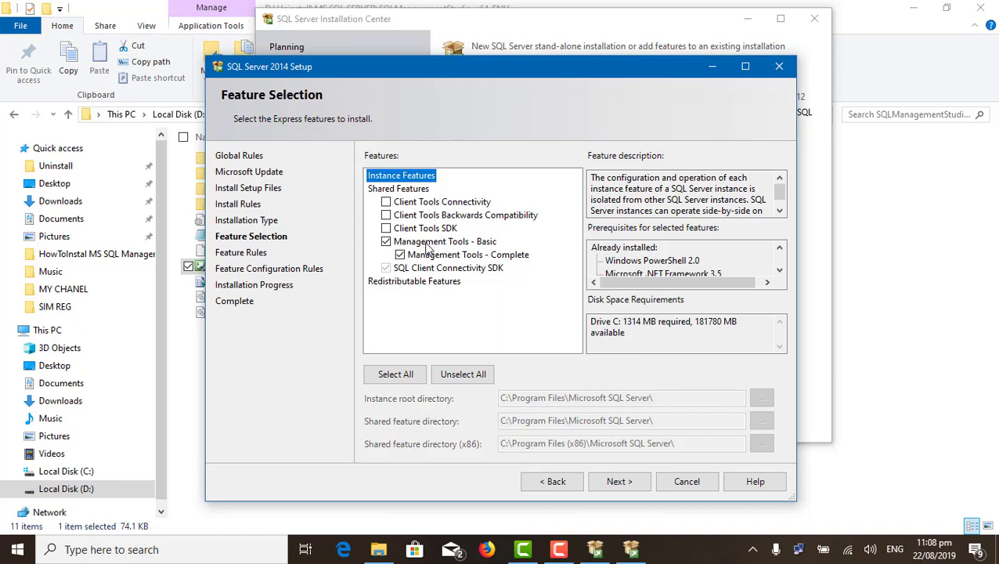
pyautogui.click(437, 203)
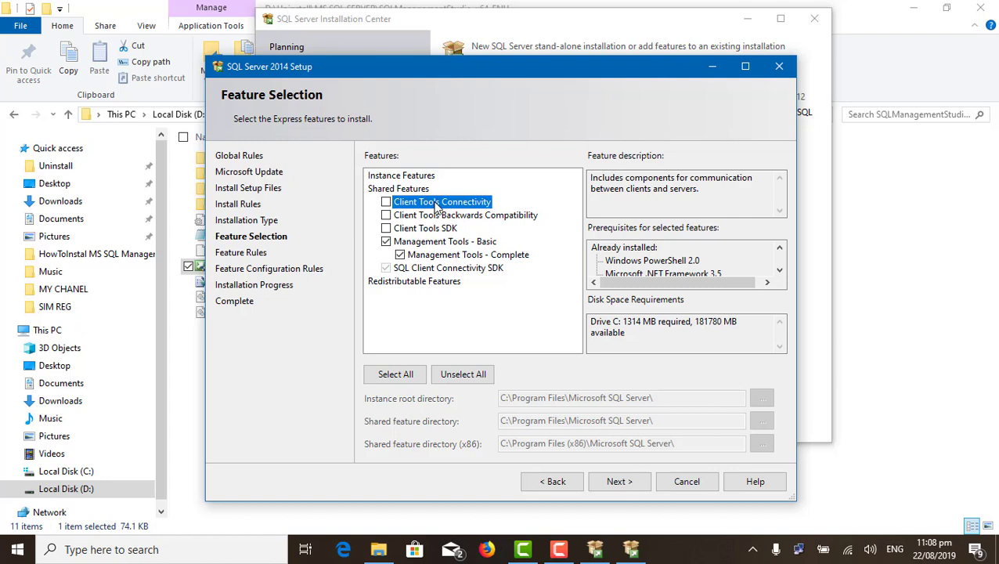
pyautogui.click(493, 242)
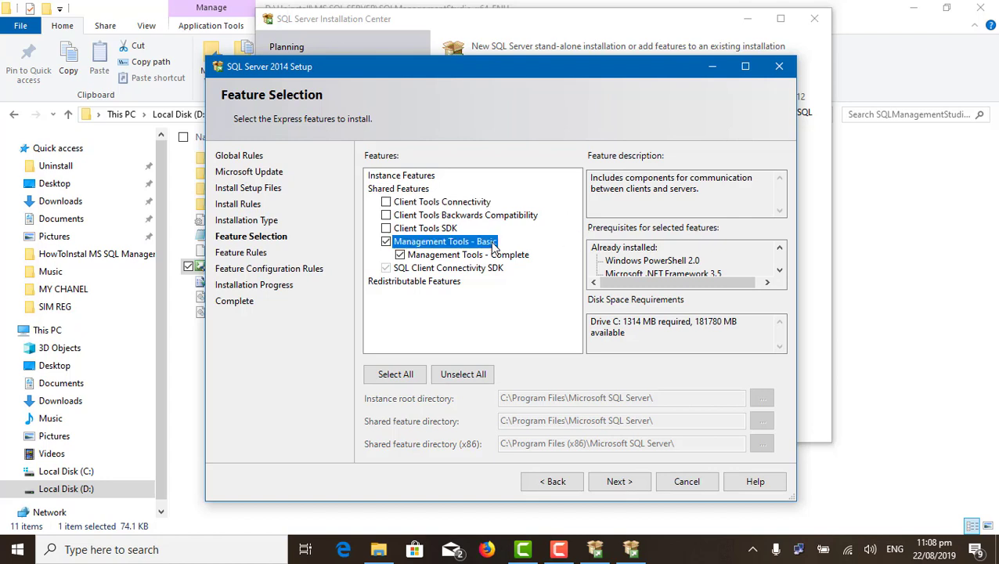
pyautogui.scroll(-1, 675, 251)
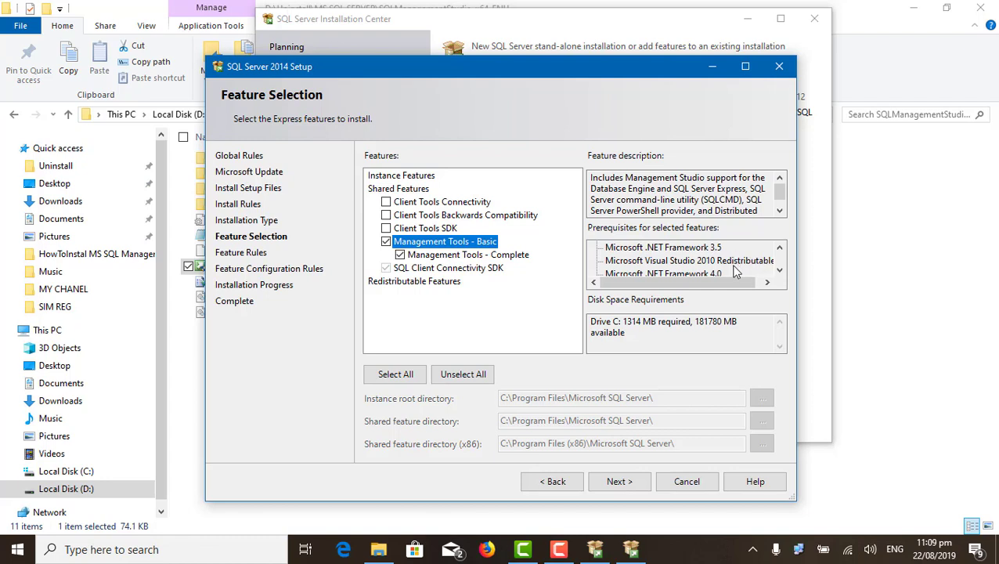
pyautogui.scroll(-3, 735, 267)
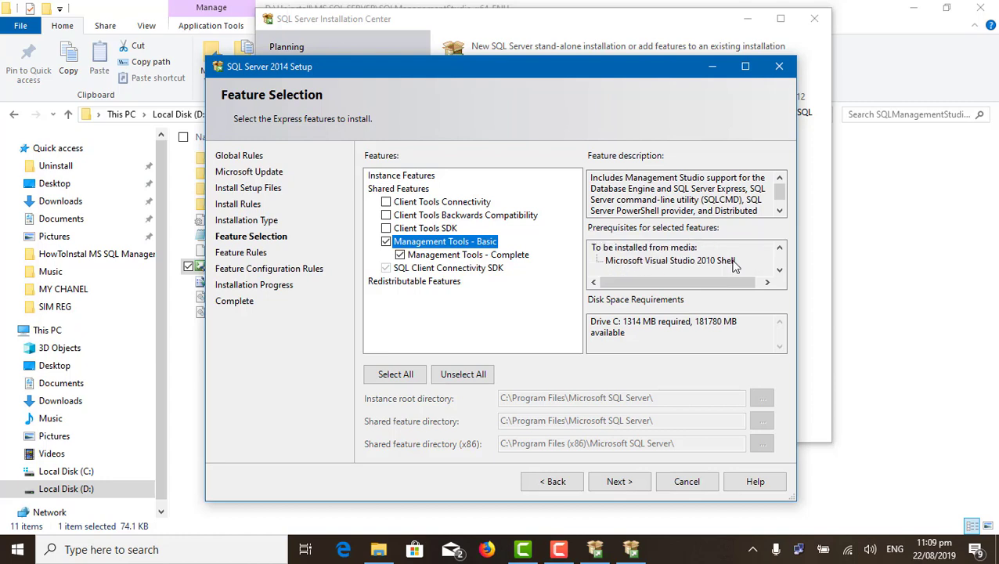
pyautogui.click(514, 257)
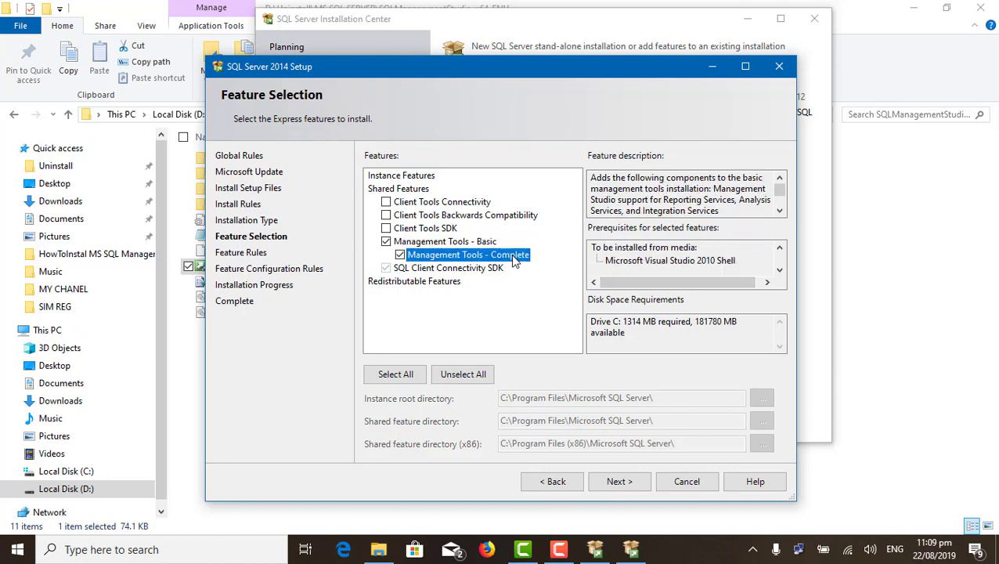
pyautogui.click(496, 244)
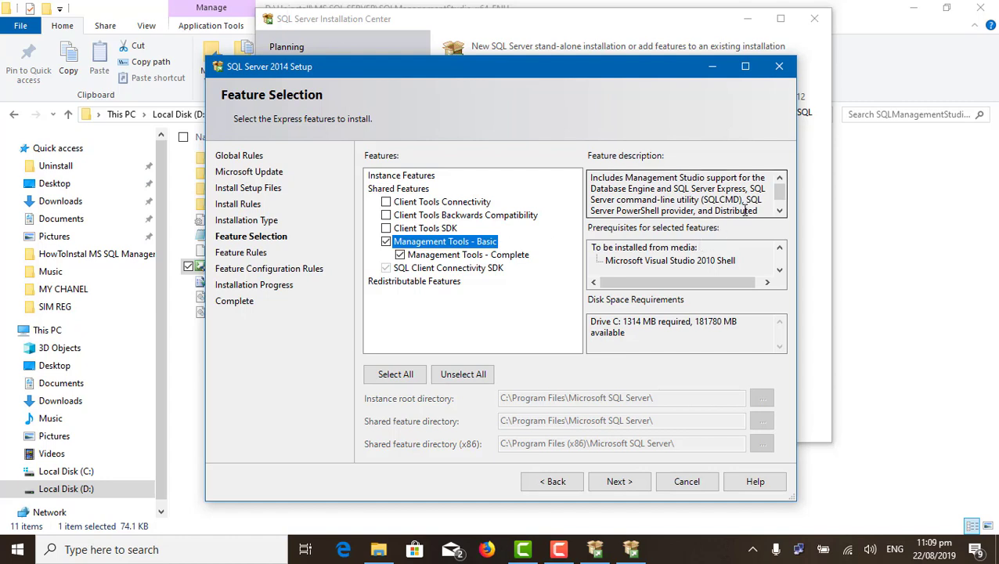
pyautogui.click(625, 490)
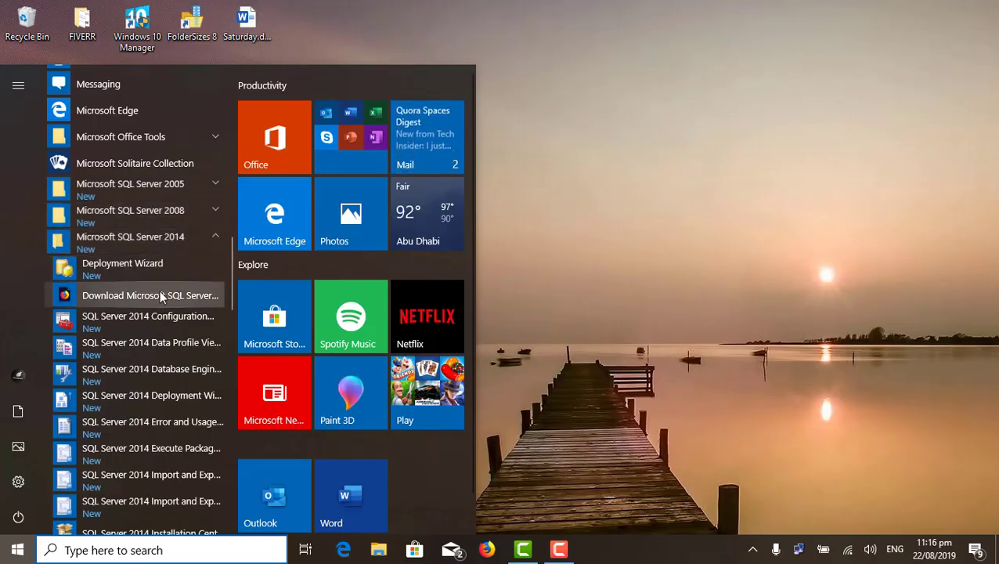
# Step: Launch SQL Server 2014 Management Studio without importing the customized user settings from SQL Server 2005 Management Studio
pyautogui.scroll(-3, 165, 281)
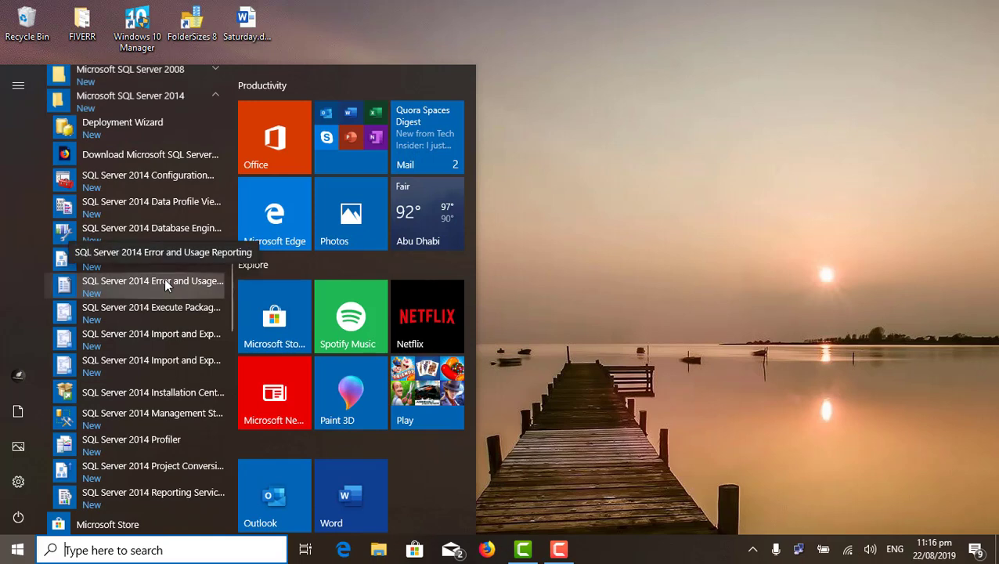
pyautogui.click(139, 420)
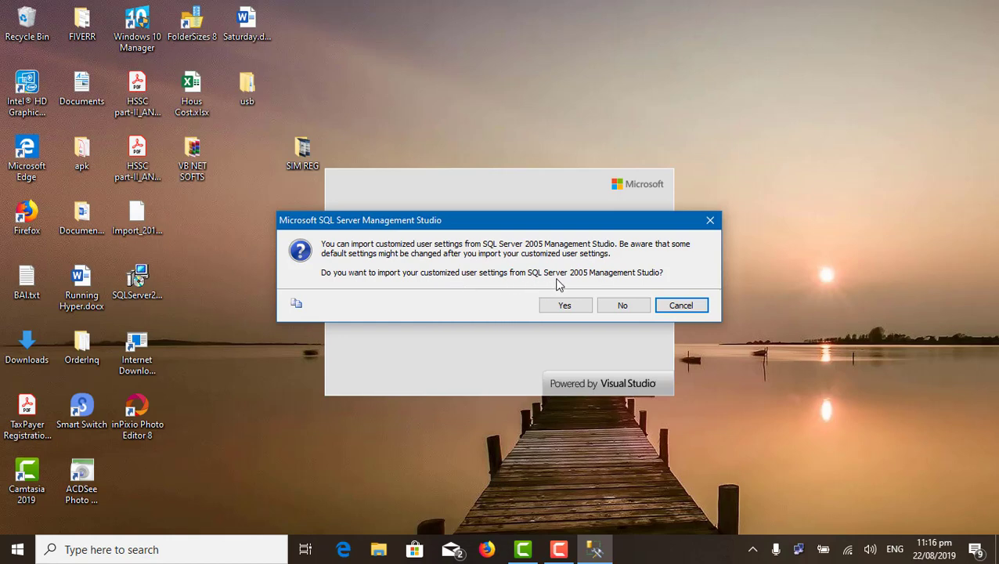
pyautogui.click(630, 311)
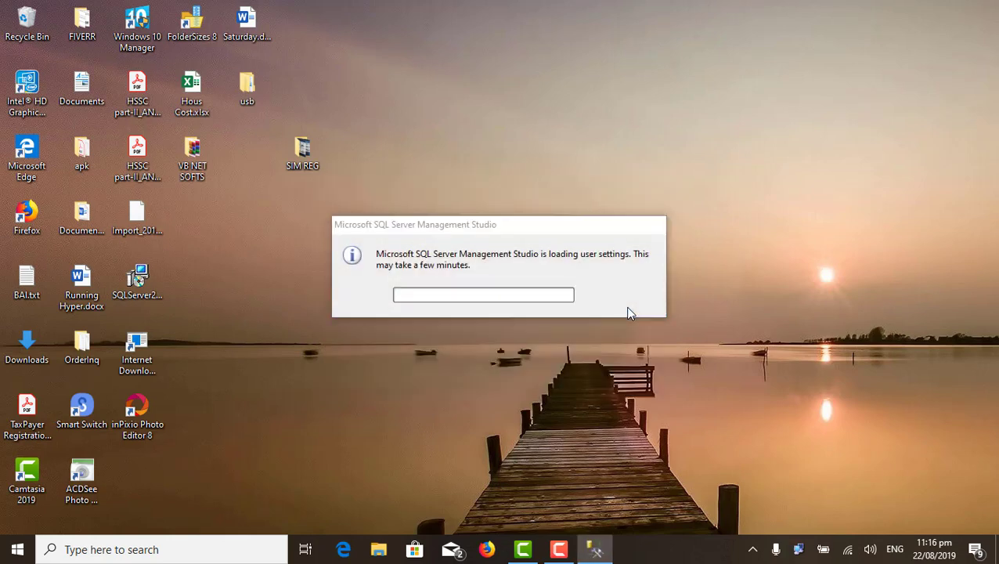
# Step: Connect to the MAIN Database Engine server using Windows Authentication
pyautogui.click(594, 229)
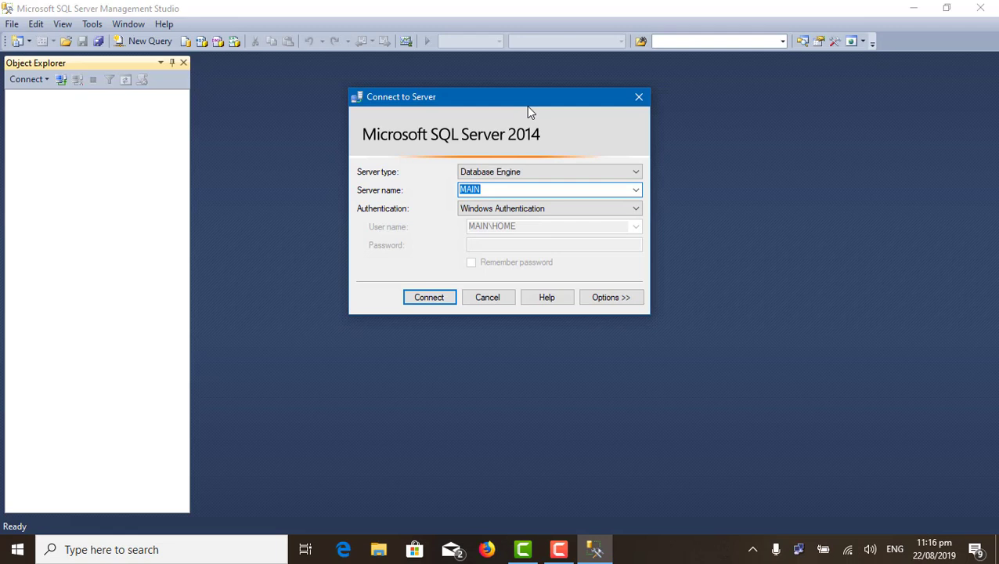
pyautogui.click(489, 188)
pyautogui.click(431, 300)
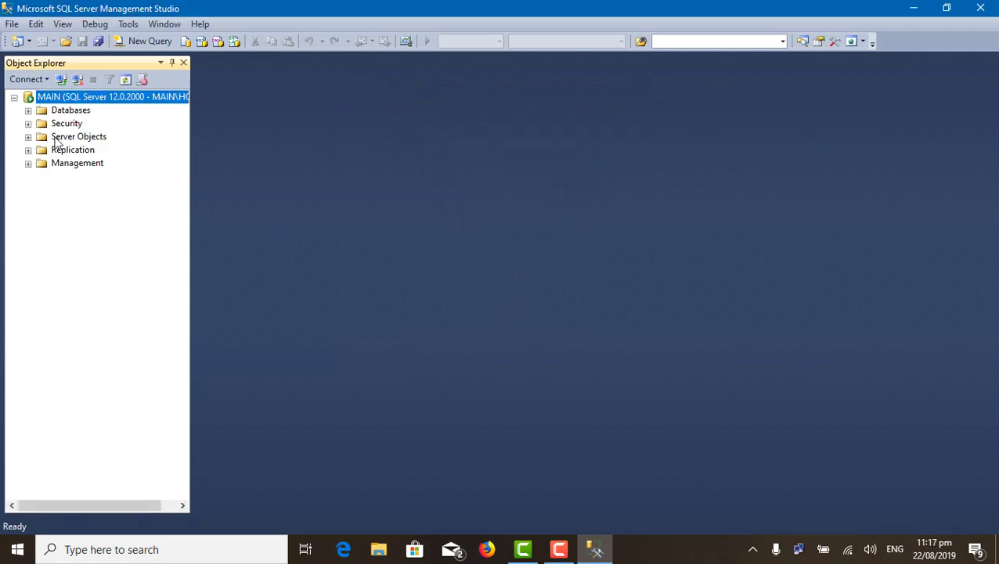
# Step: Inspect the contents of the Databases folder under the MAIN server and collapse the folder again
pyautogui.click(28, 113)
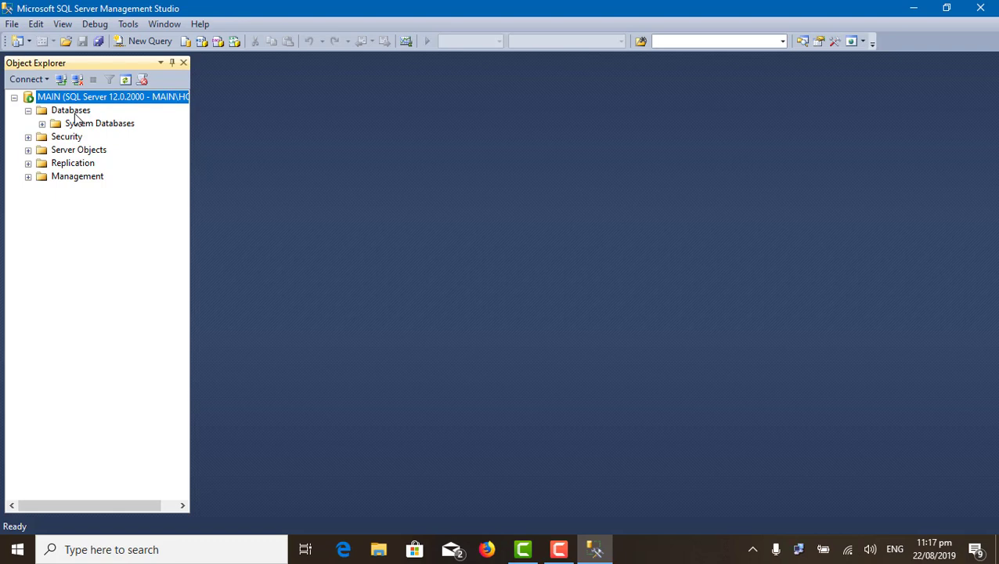
pyautogui.click(72, 112)
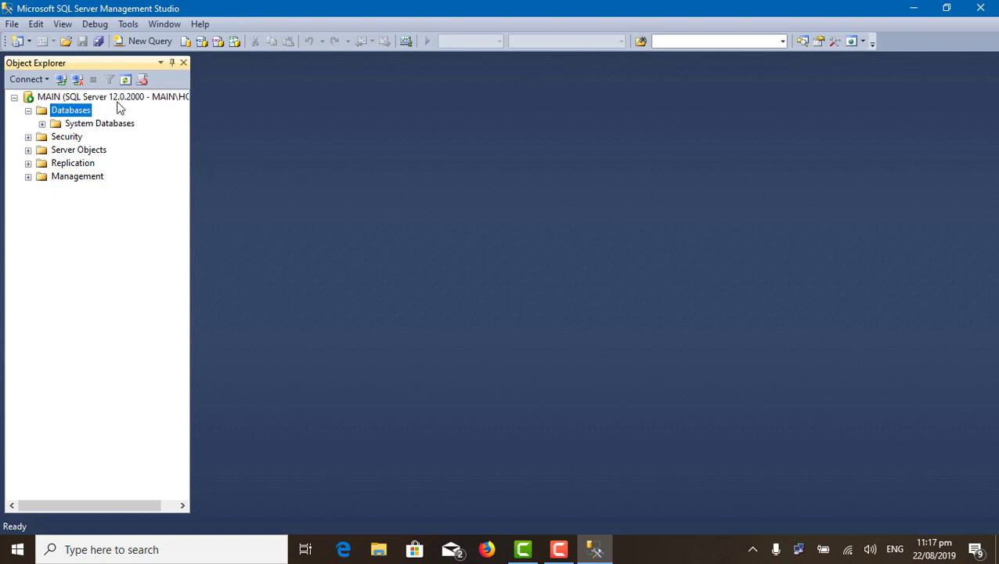
pyautogui.doubleClick(82, 115)
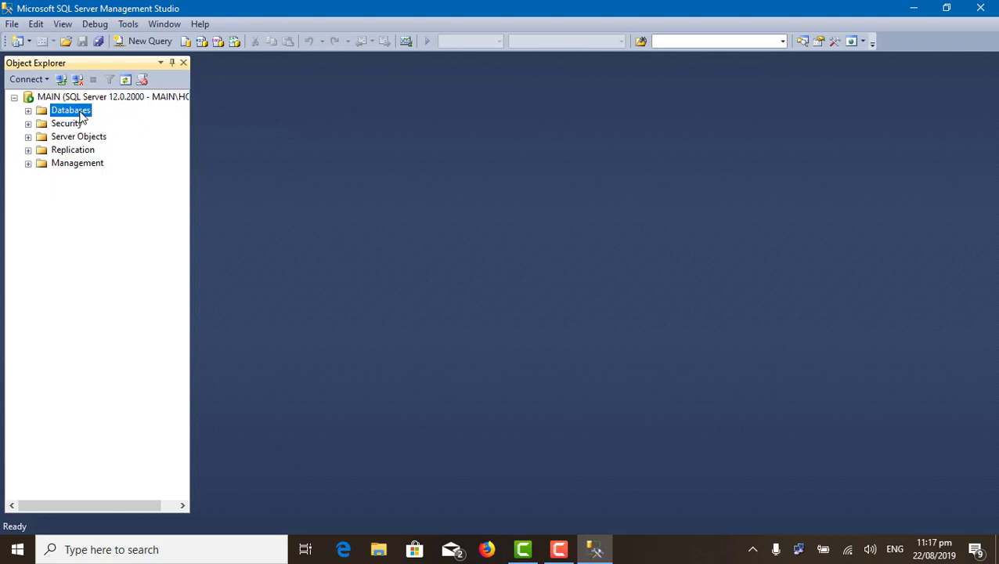
pyautogui.doubleClick(81, 99)
pyautogui.doubleClick(81, 99)
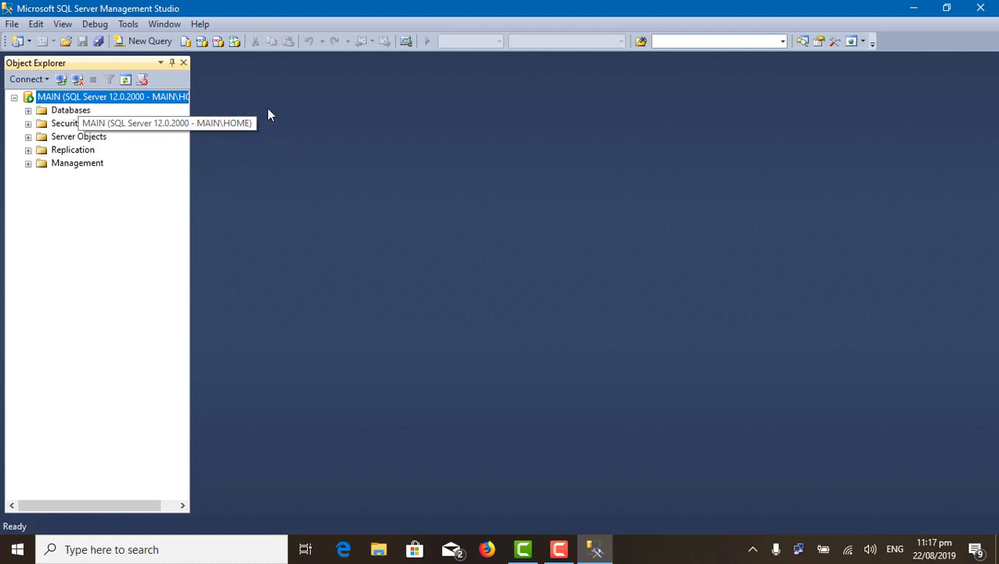